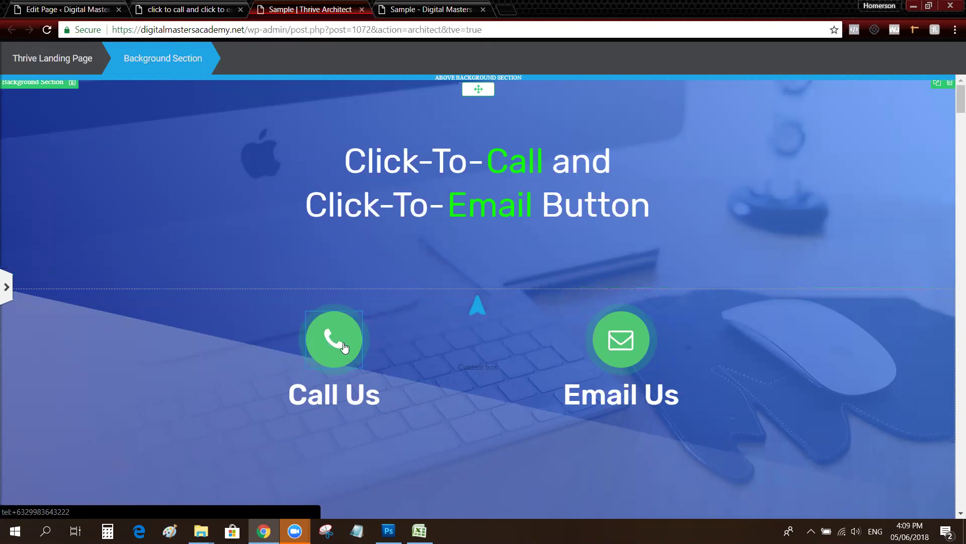
Place the cursor in the Call Us heading to begin inline text editing
left_click(292, 403)
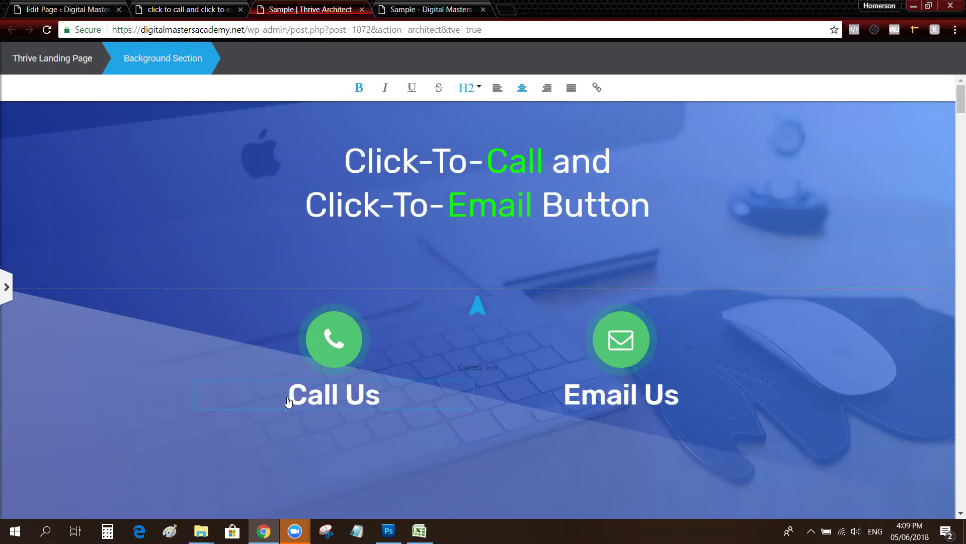
Link the Call Us words to a tel: URL with the business phone number
left_click_drag(289, 401, 407, 402)
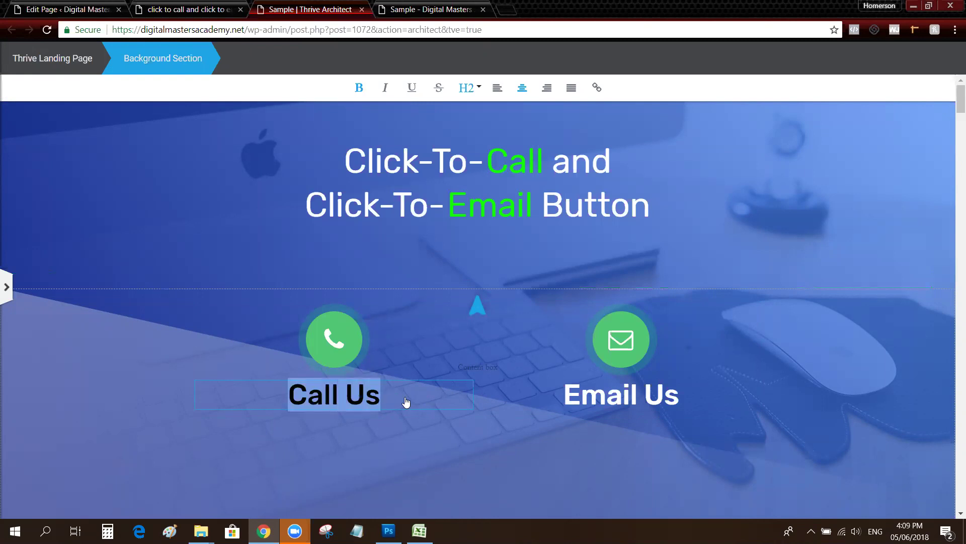
left_click(597, 89)
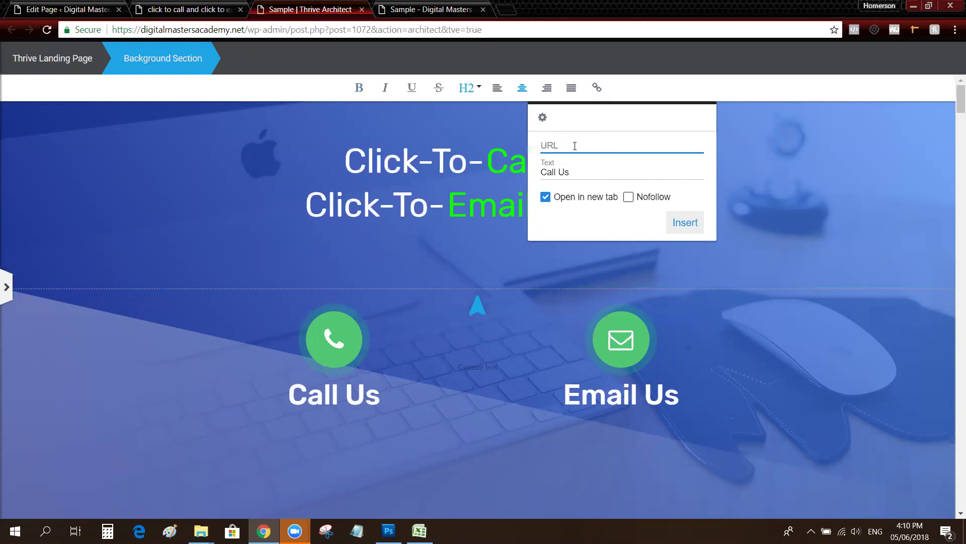
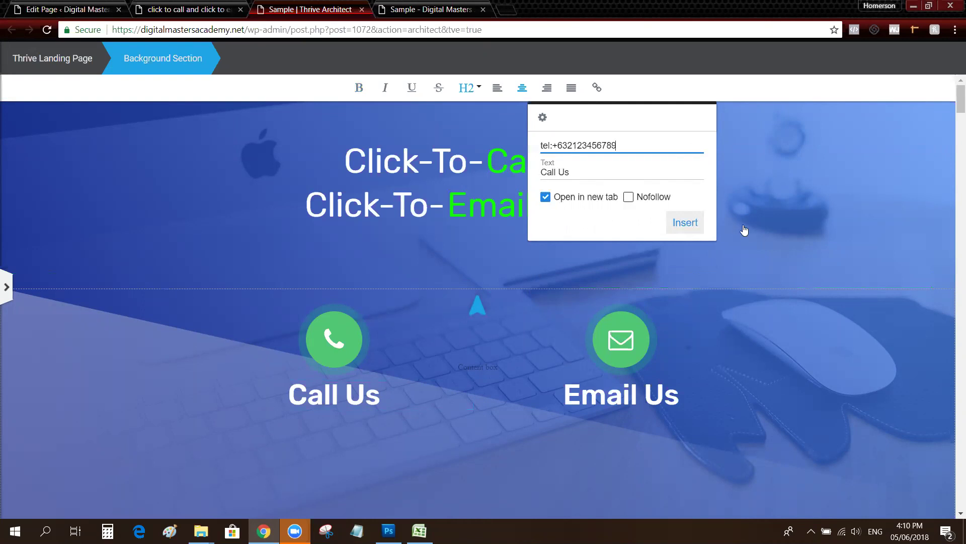
left_click(694, 228)
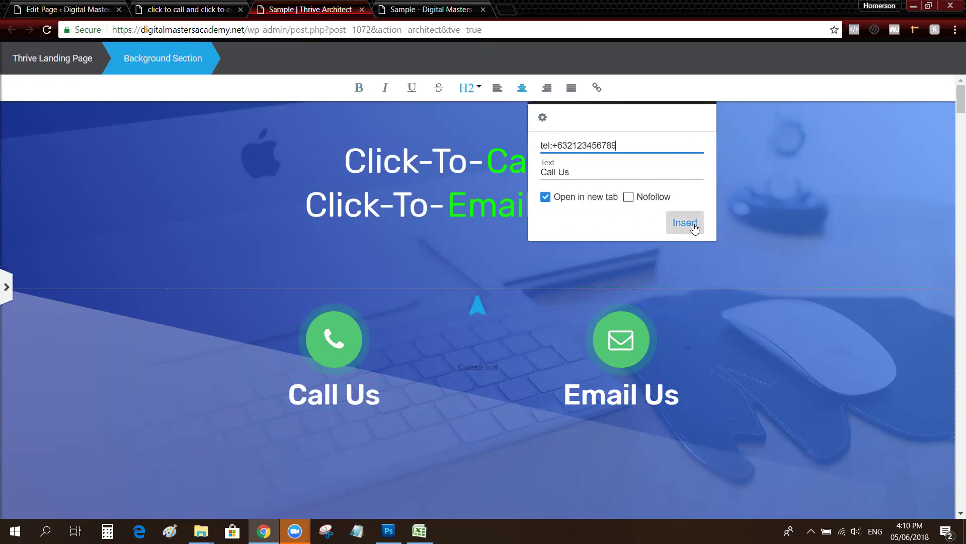
left_click(855, 262)
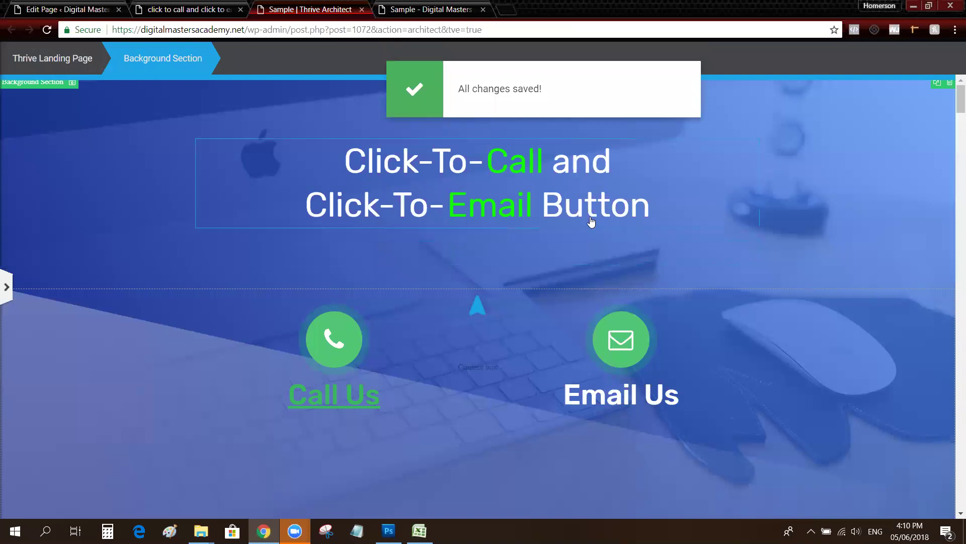
left_click(415, 7)
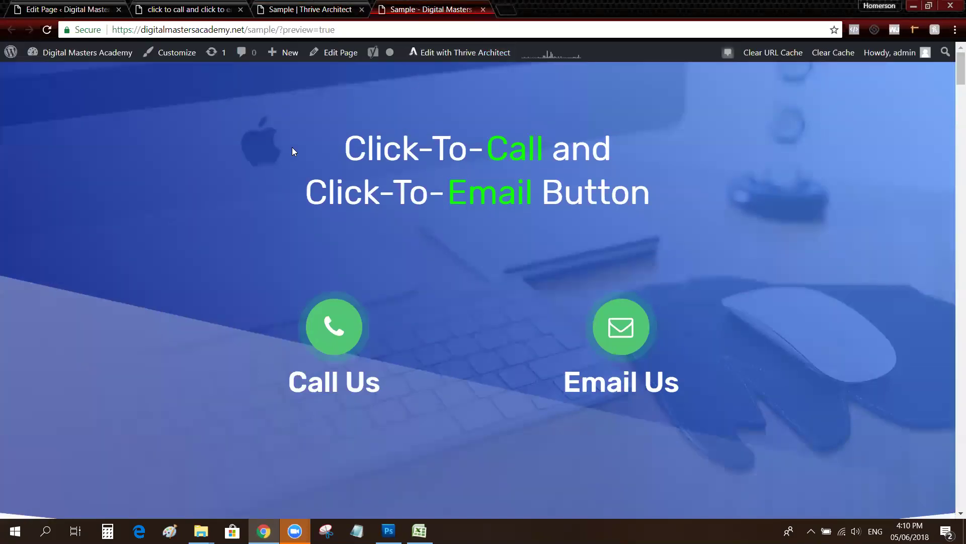
Refresh the Chrome preview to confirm Call Us is now a working link
key("F5")
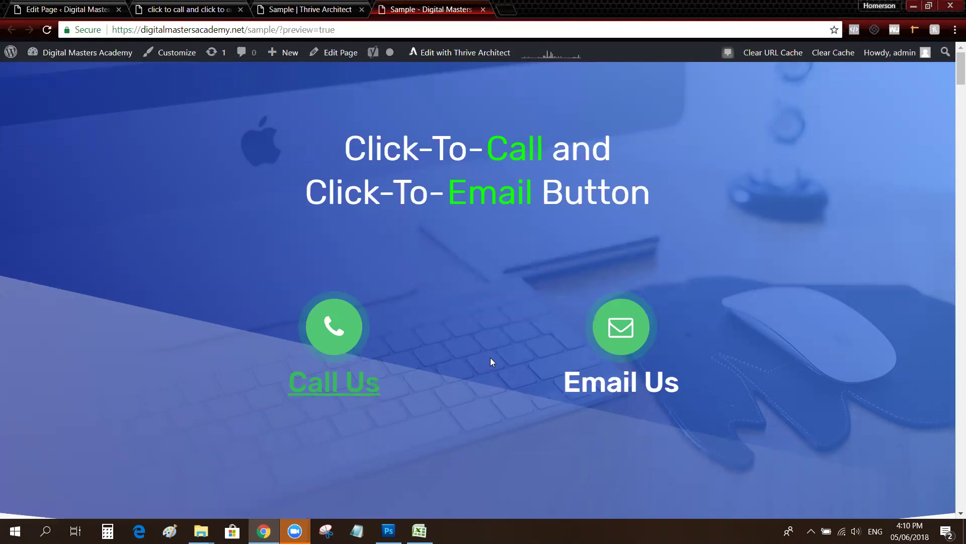
left_click(347, 390)
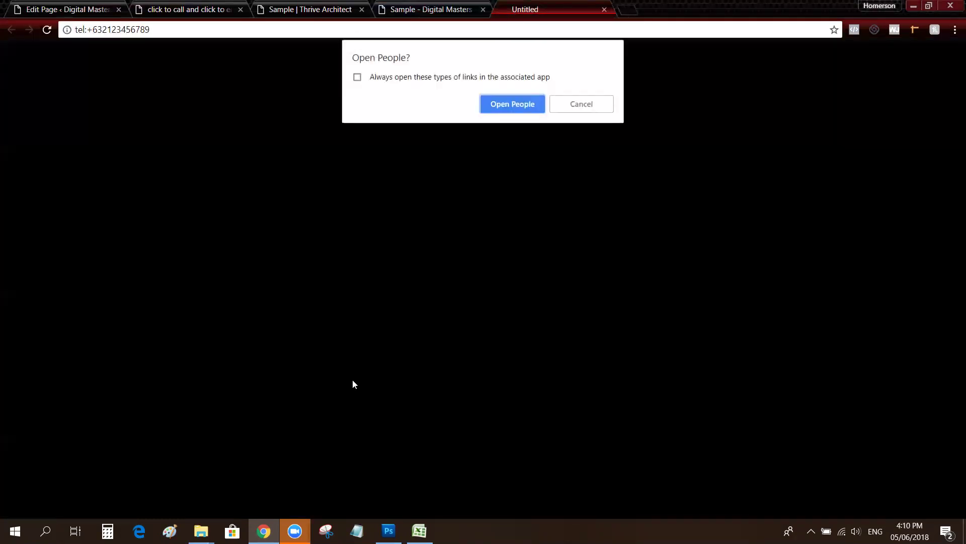
left_click(517, 103)
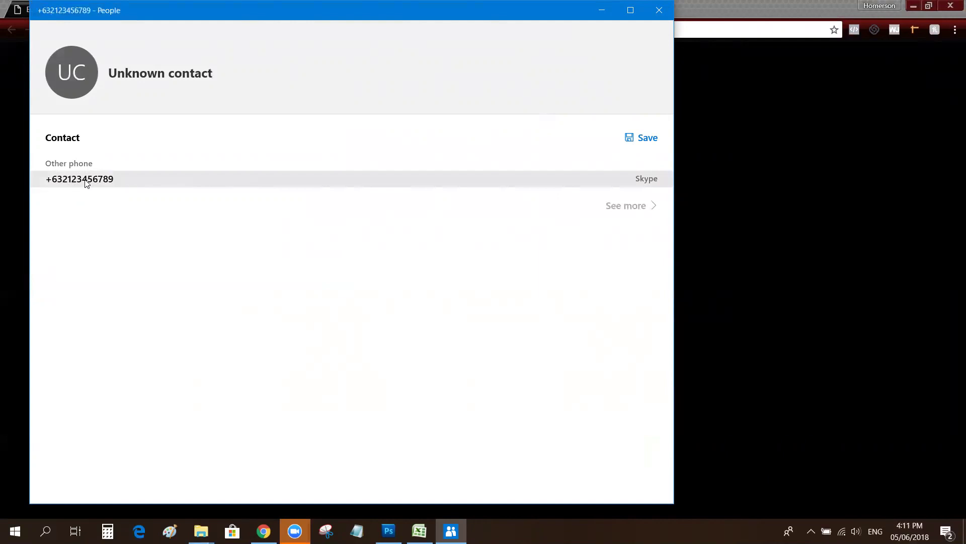
left_click(659, 10)
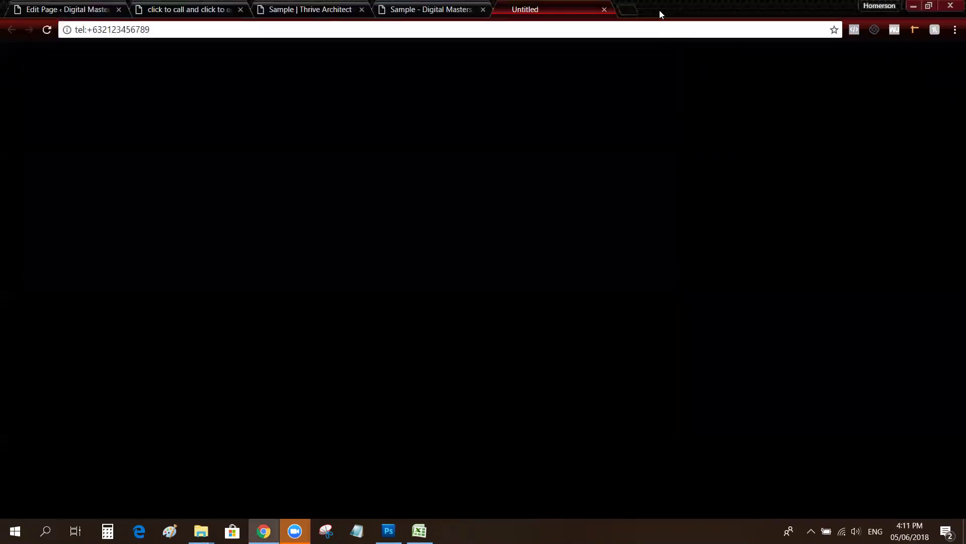
left_click(605, 10)
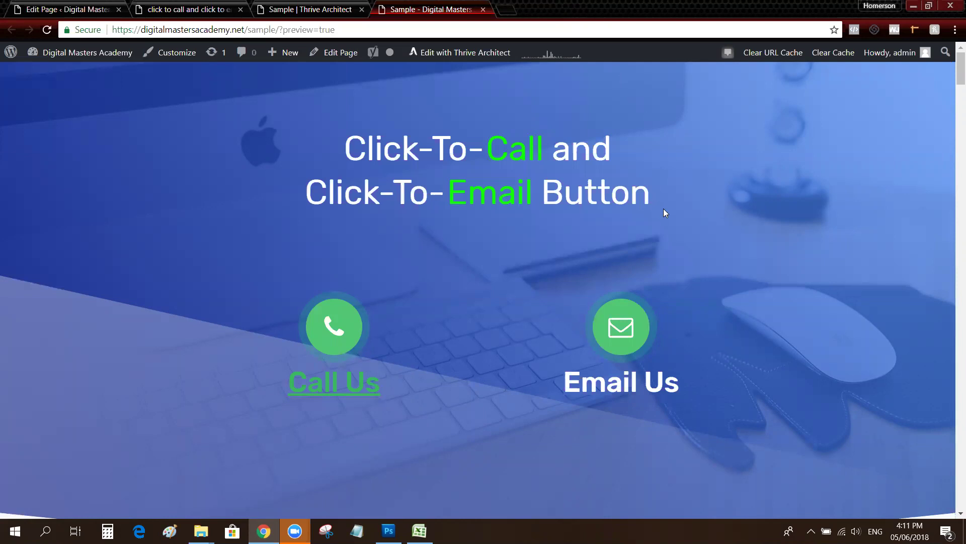
scroll(674, 210, "down", 1)
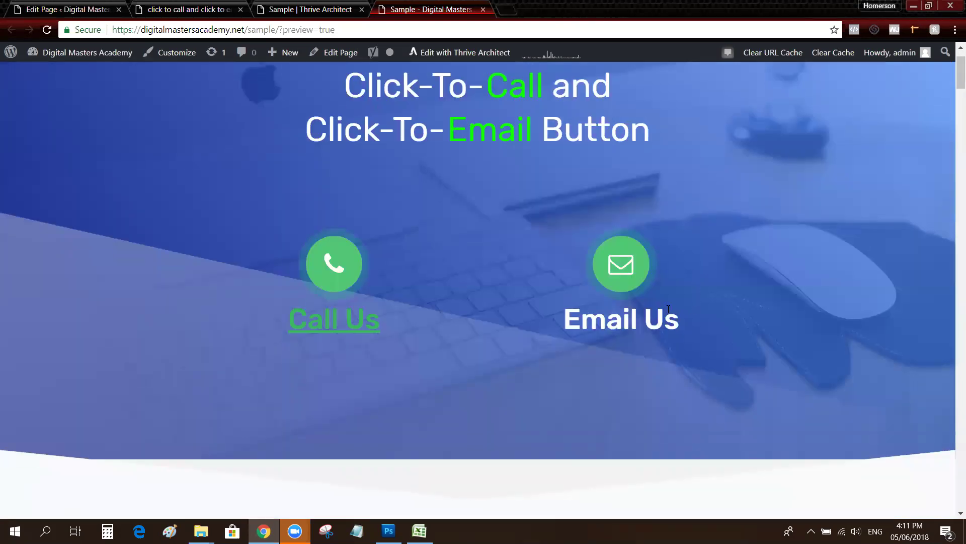
Return to the editor and select the Email Us heading text
key("ctrl+shift+Tab")
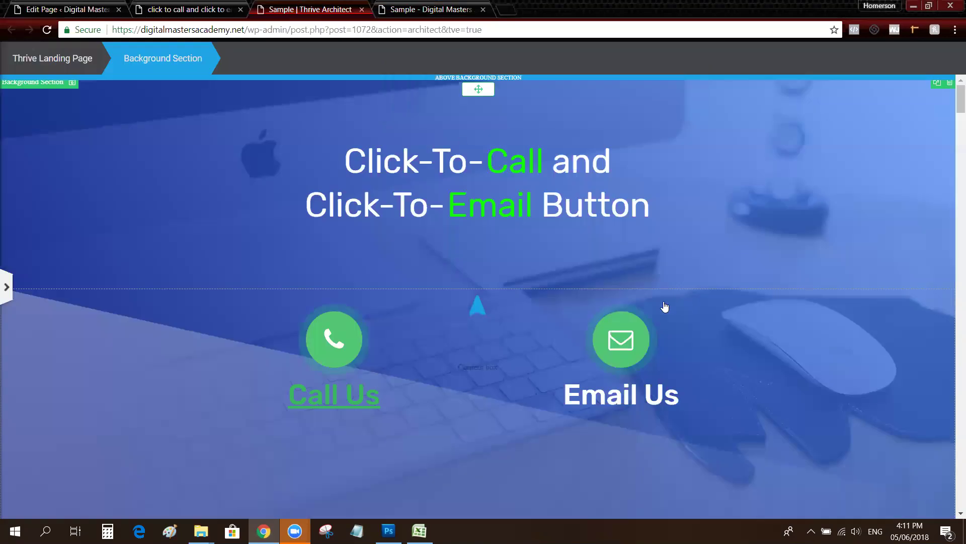
scroll(647, 373, "down", 1)
left_click(579, 337)
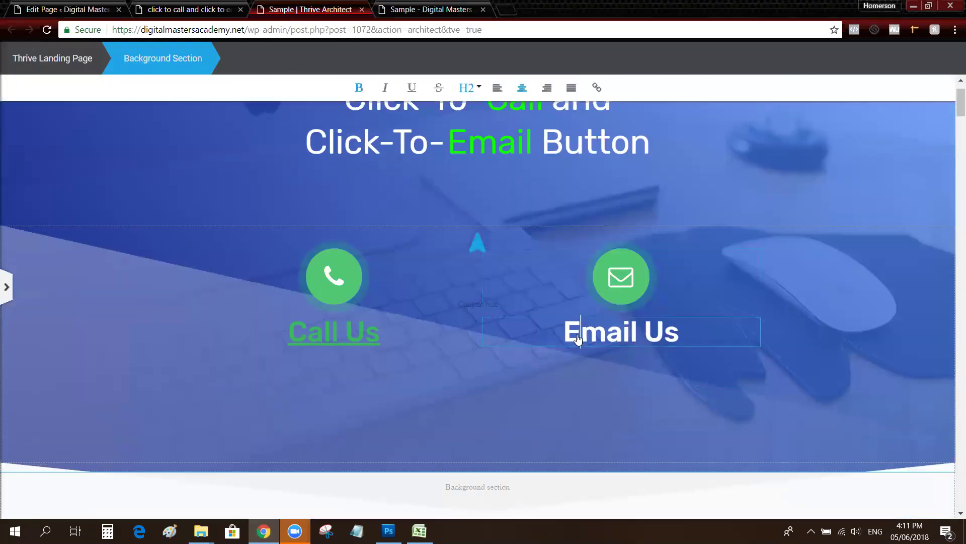
left_click_drag(562, 338, 687, 338)
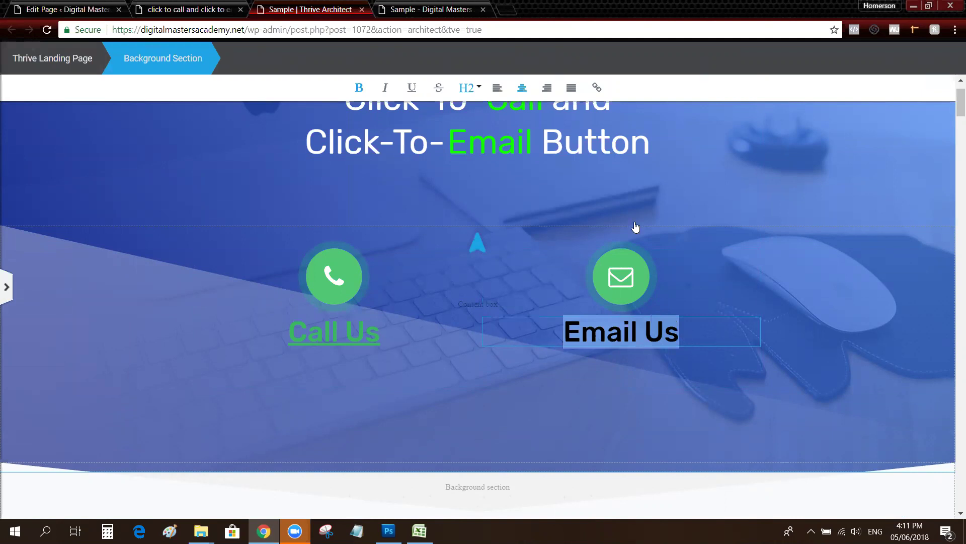
Link Email Us to a mailto: URL with the pasted admin e-mail address
left_click(598, 90)
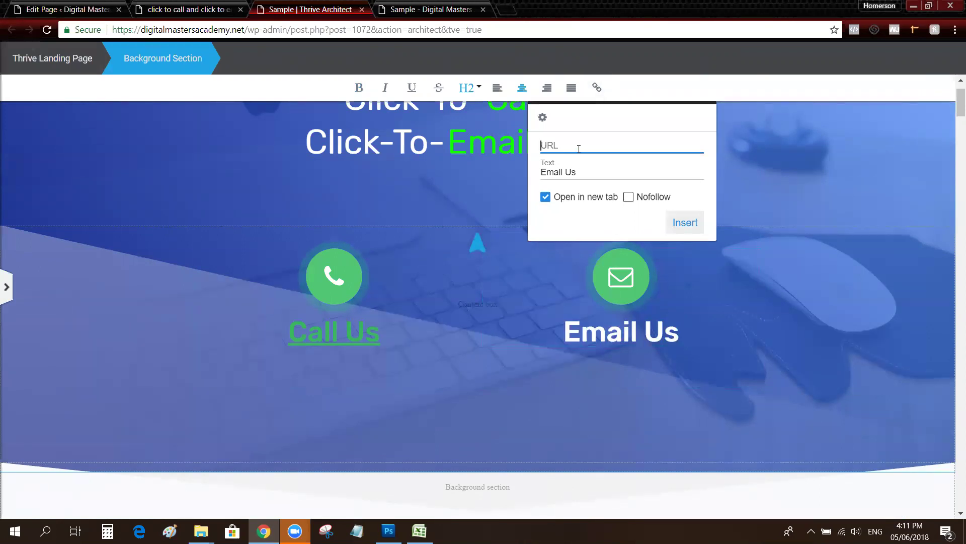
type("mailto")
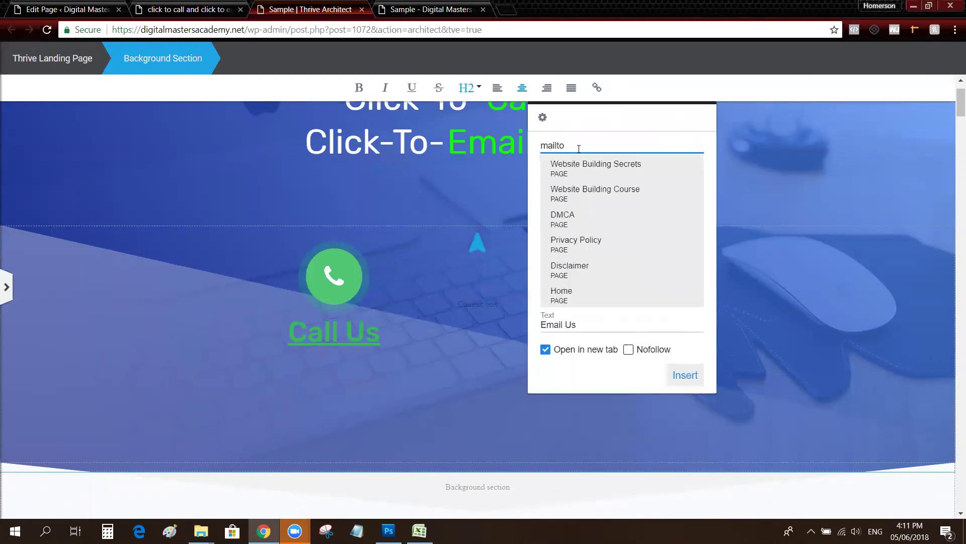
type(":")
key("ctrl+v")
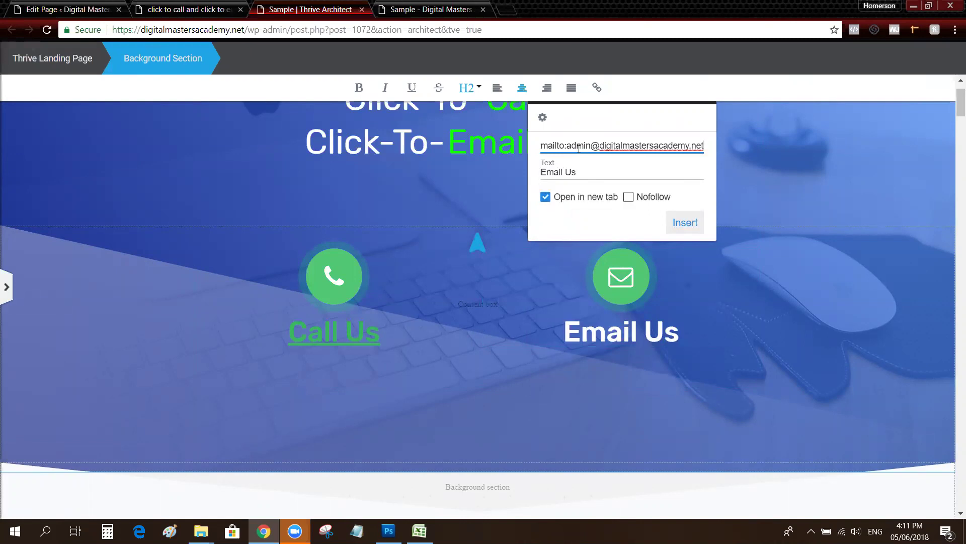
left_click(685, 223)
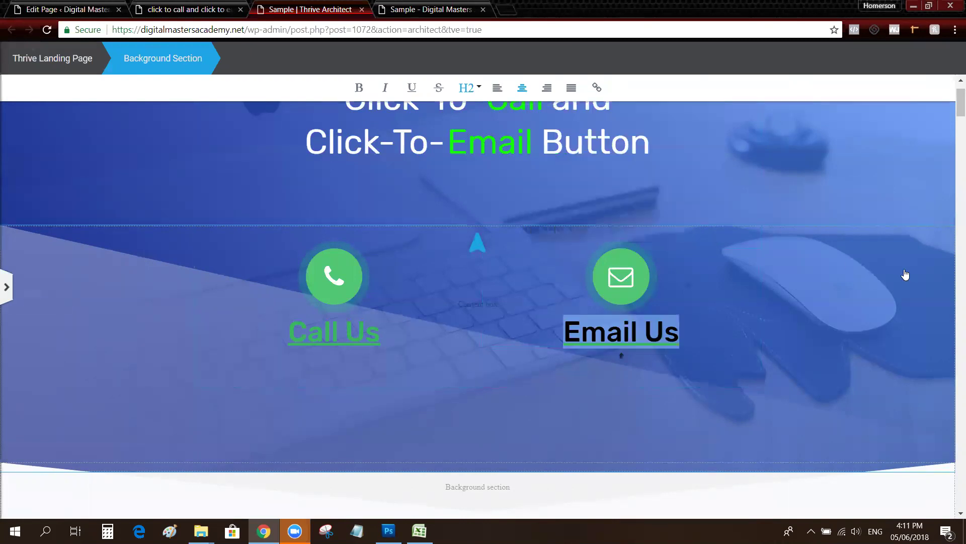
left_click(901, 290)
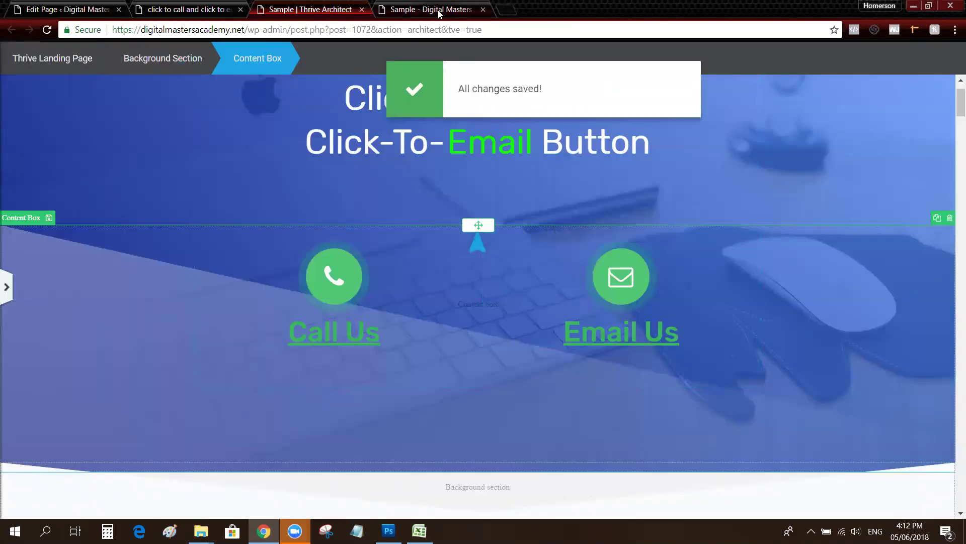
left_click(439, 10)
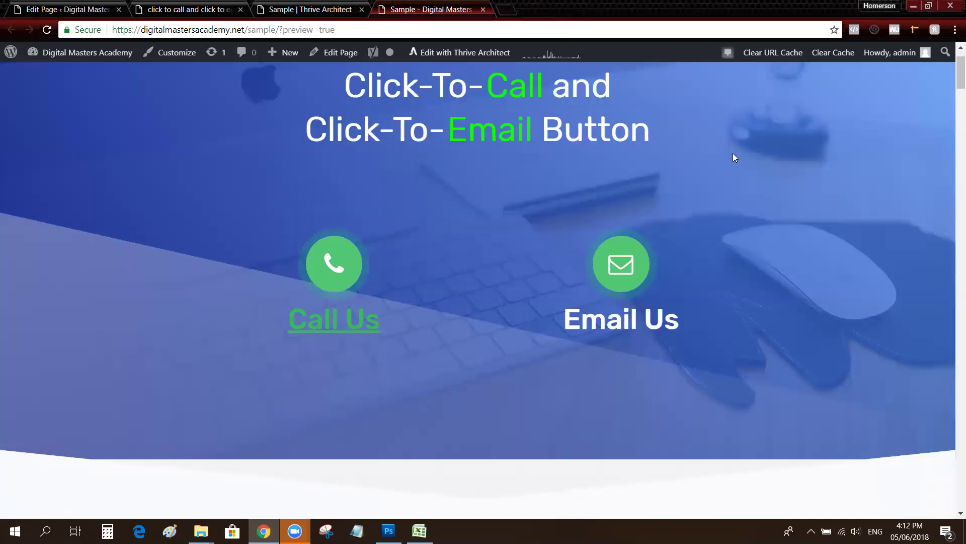
Refresh the preview and click Email Us to test its mailto: link
key("F5")
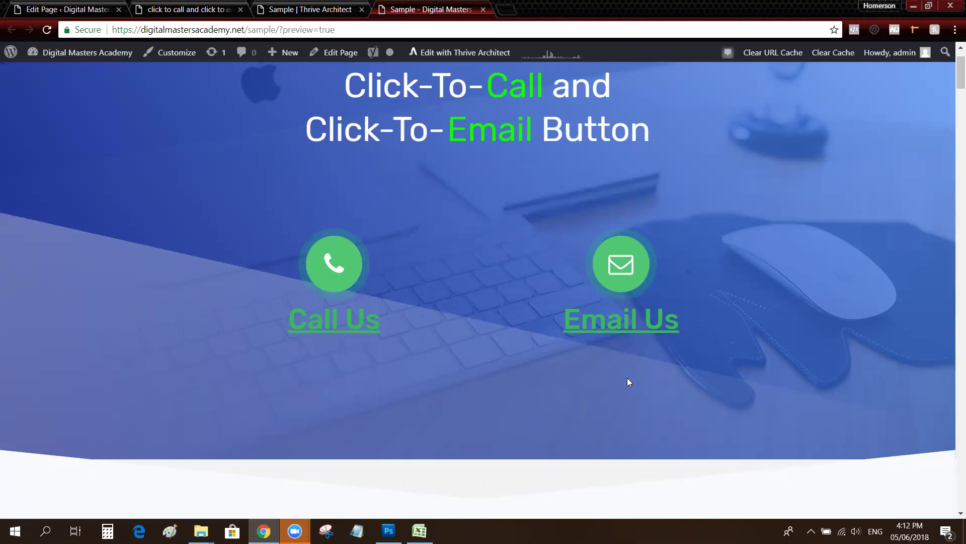
left_click(626, 330)
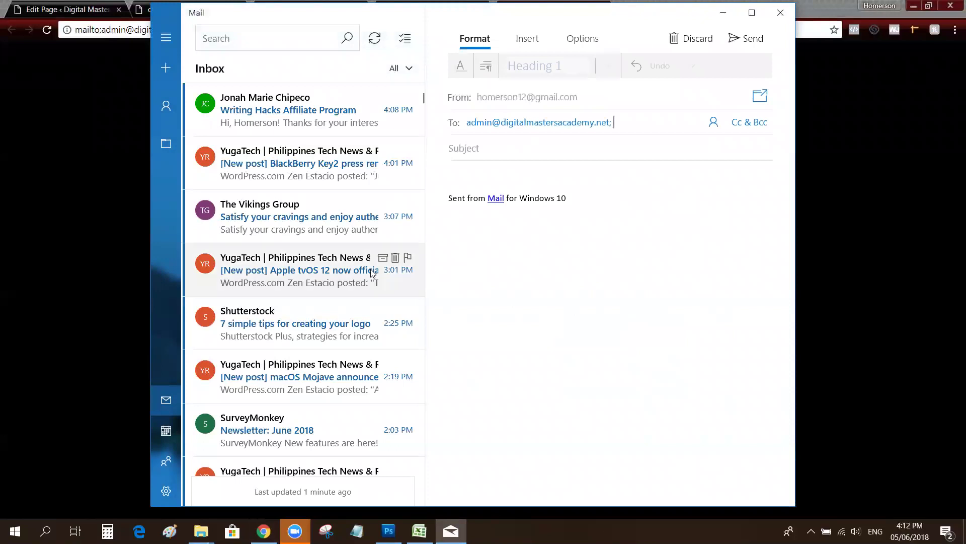
Verify the prefilled recipient, then close the Mail draft and the leftover mailto: tab
scroll(362, 272, "down", 4)
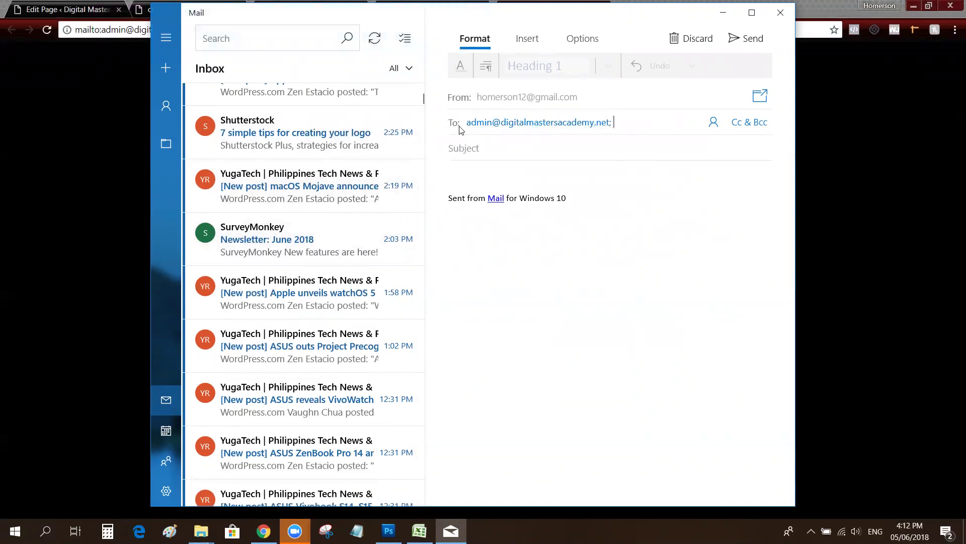
left_click(514, 127)
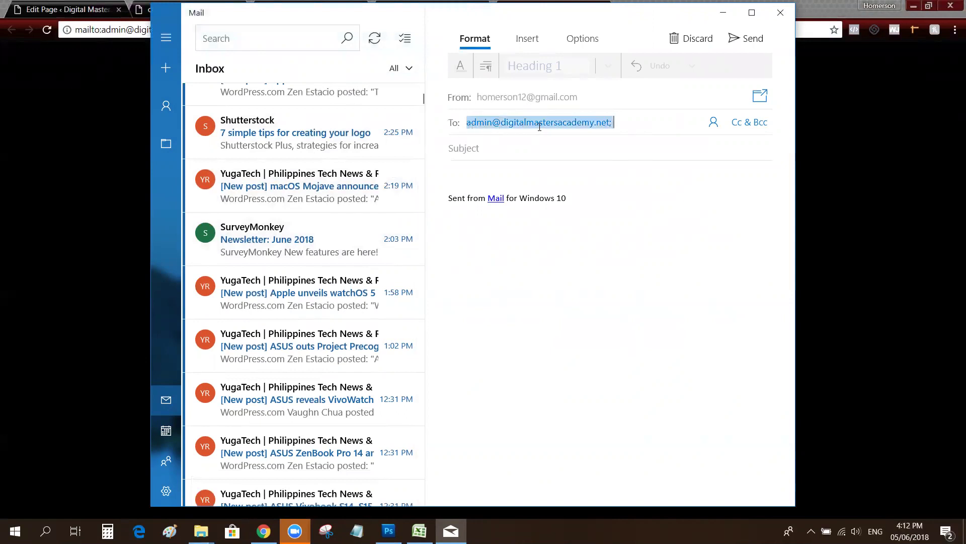
left_click(614, 126)
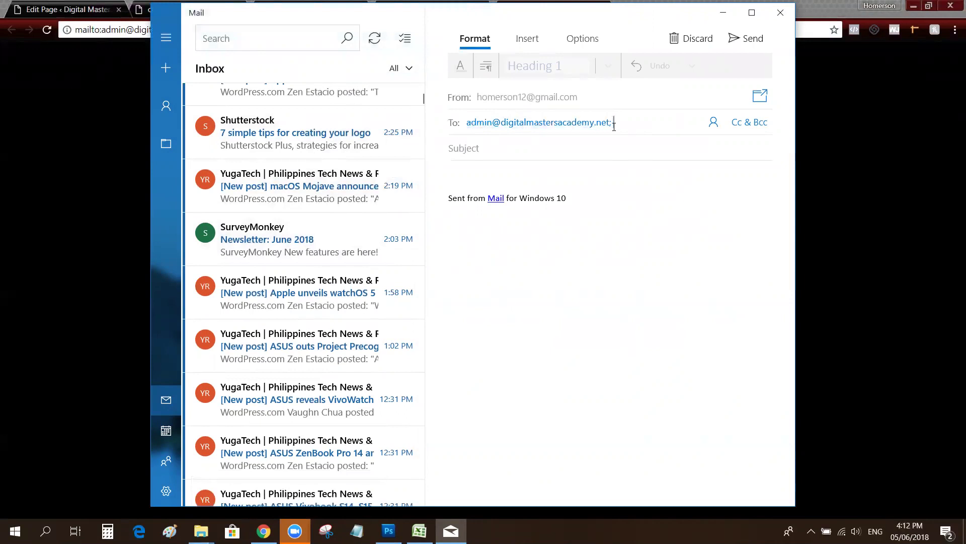
left_click(781, 12)
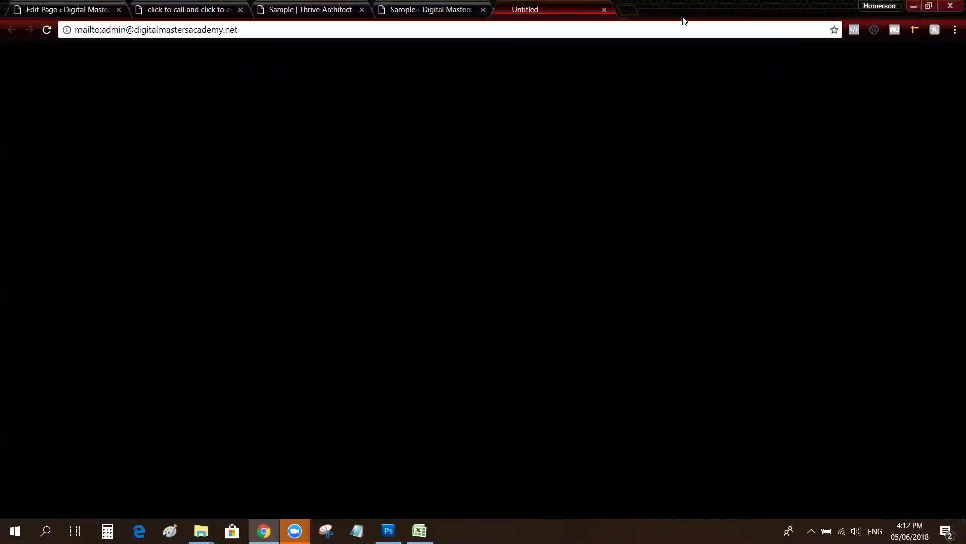
left_click(604, 9)
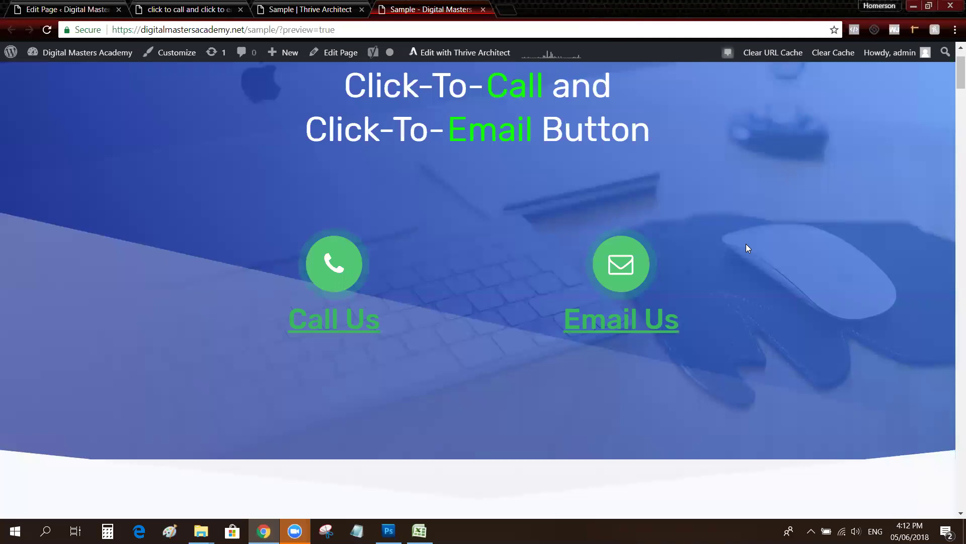